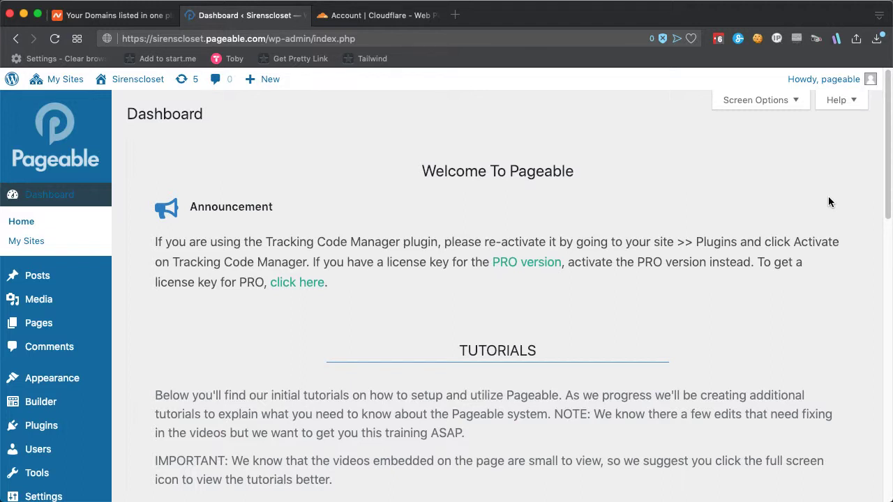
- Switch to the Cloudflare account and add sirenscloset.com as a new site
left_click(373, 16)
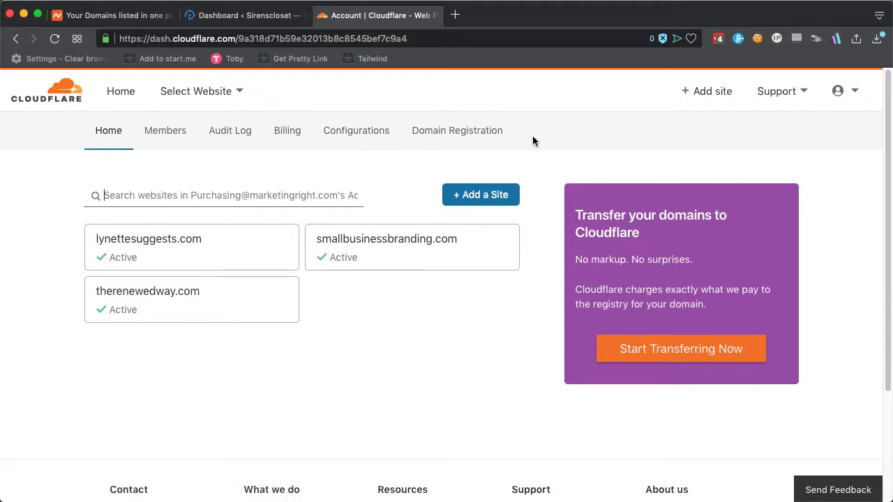
left_click(486, 198)
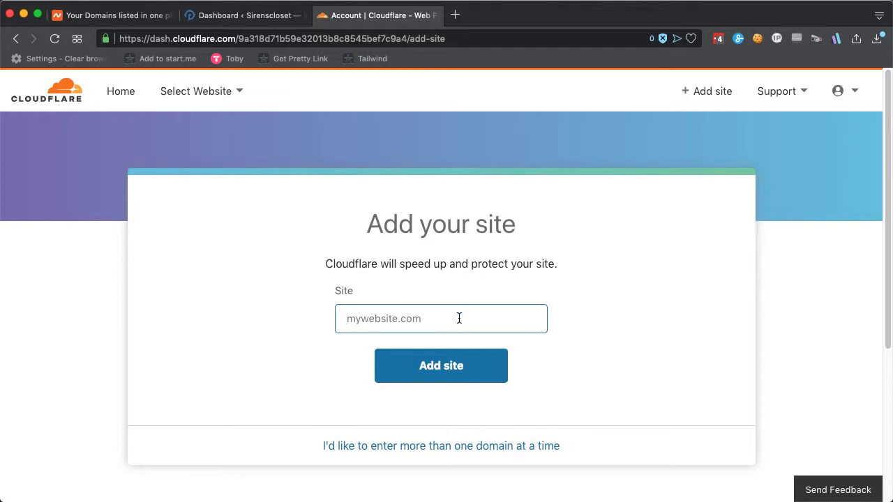
type("sirenscloset")
key("BackSpace")
key("BackSpace")
type("et.com")
left_click(458, 375)
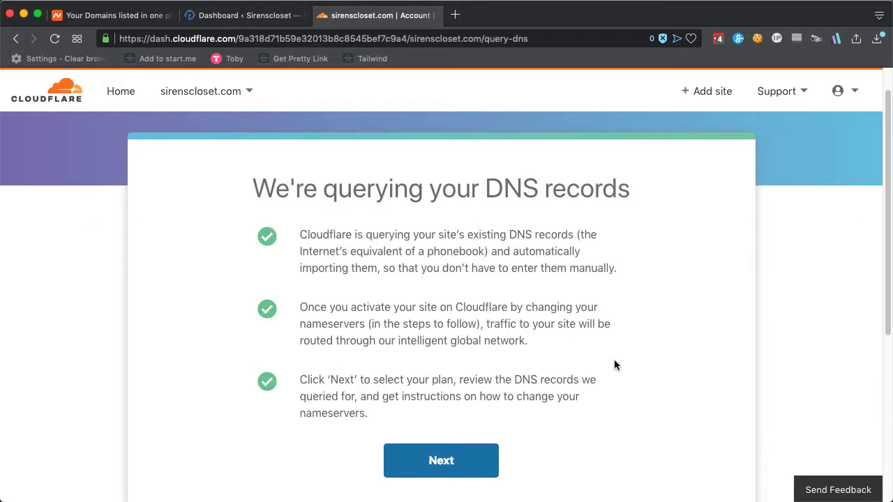
- Proceed past the DNS query notice, select the Free plan for sirenscloset.com and confirm it
scroll(614, 363, "down", 1)
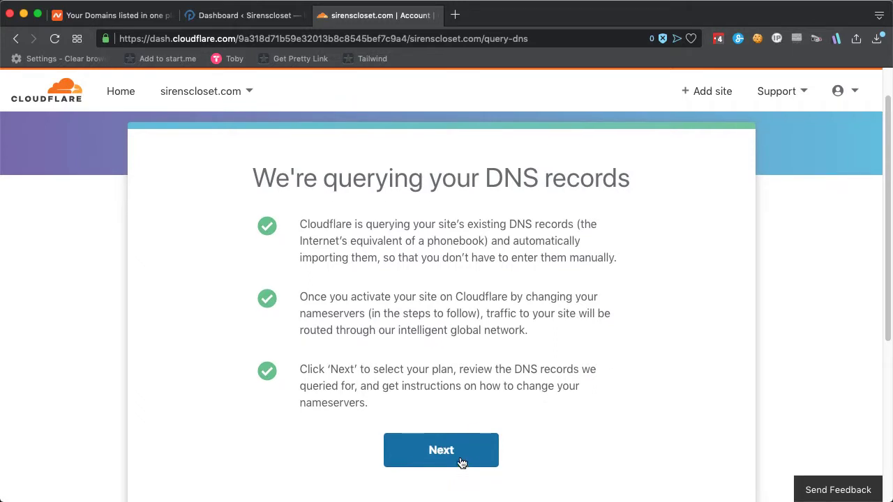
left_click(443, 459)
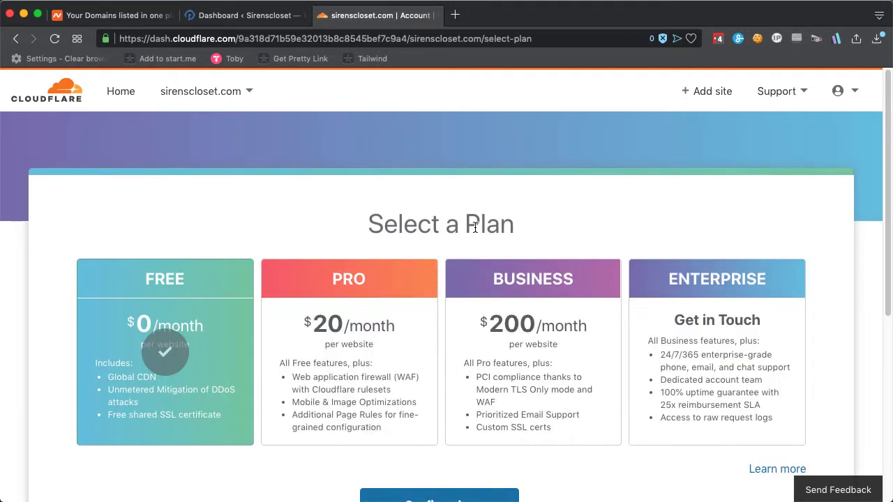
left_click(189, 336)
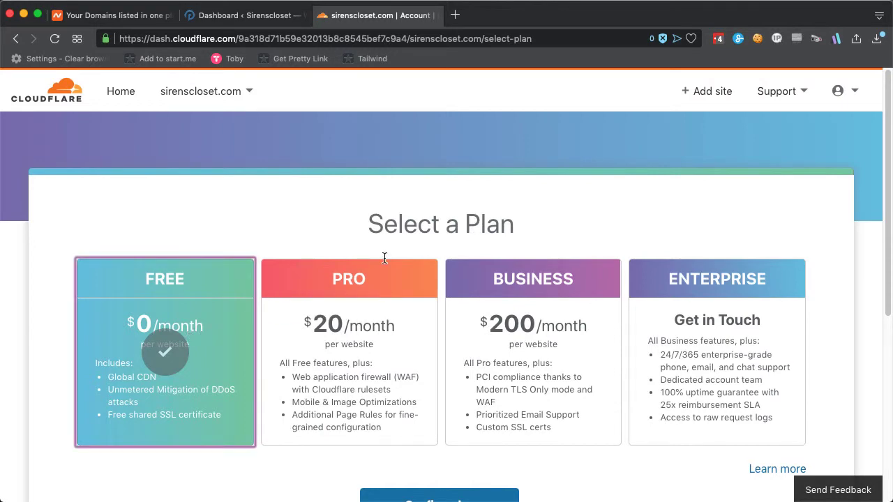
scroll(578, 201, "down", 3)
left_click(469, 395)
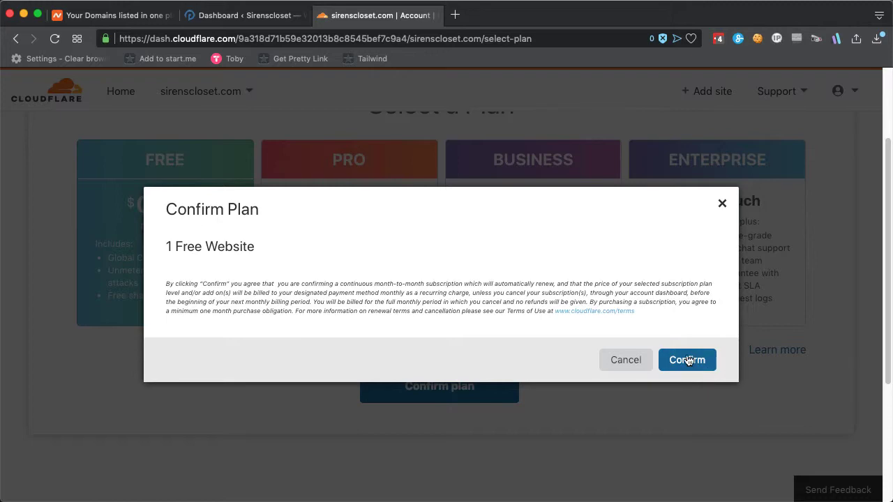
left_click(707, 370)
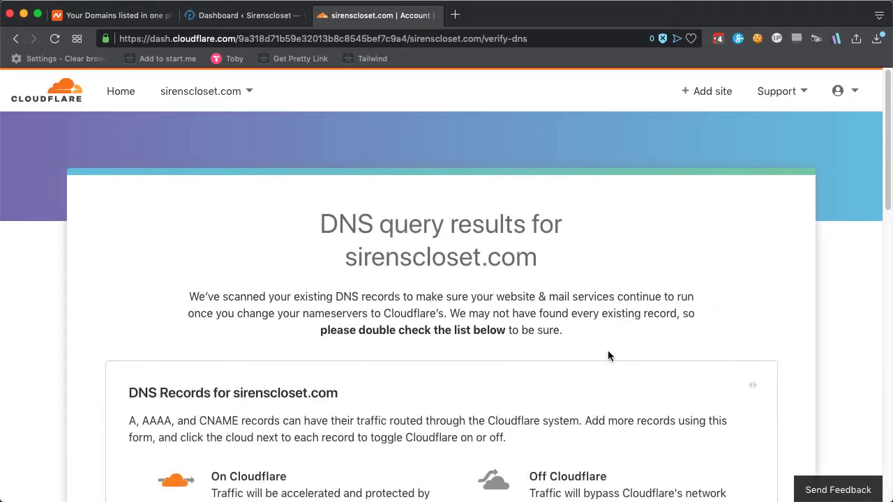
- Review the DNS query results and open the value of the sirenscloset.com A record
scroll(607, 356, "down", 2)
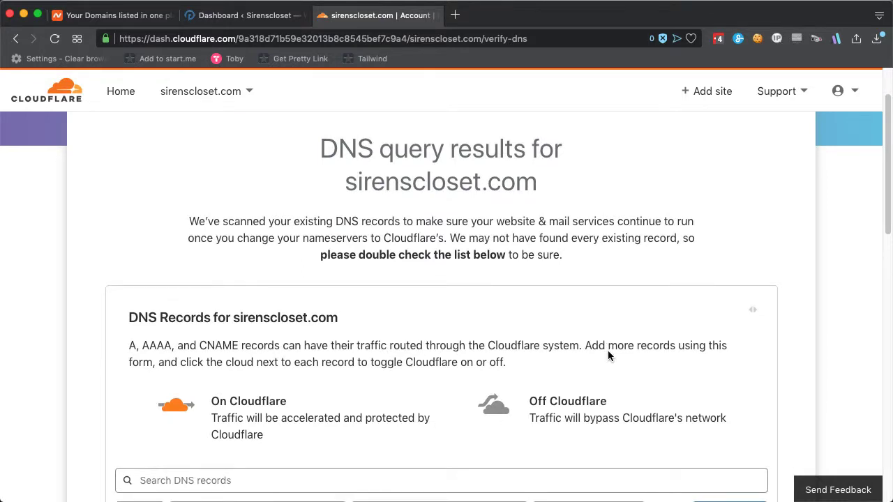
scroll(608, 351, "down", 4)
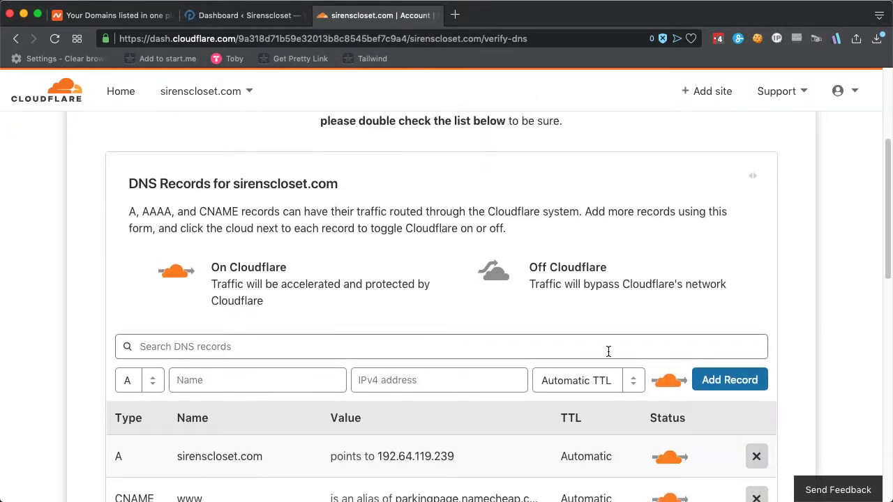
scroll(608, 352, "down", 3)
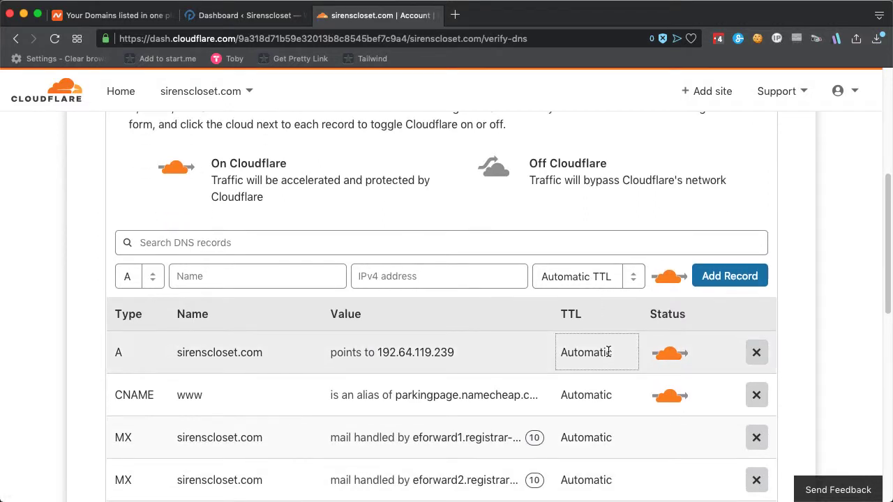
left_click(420, 351)
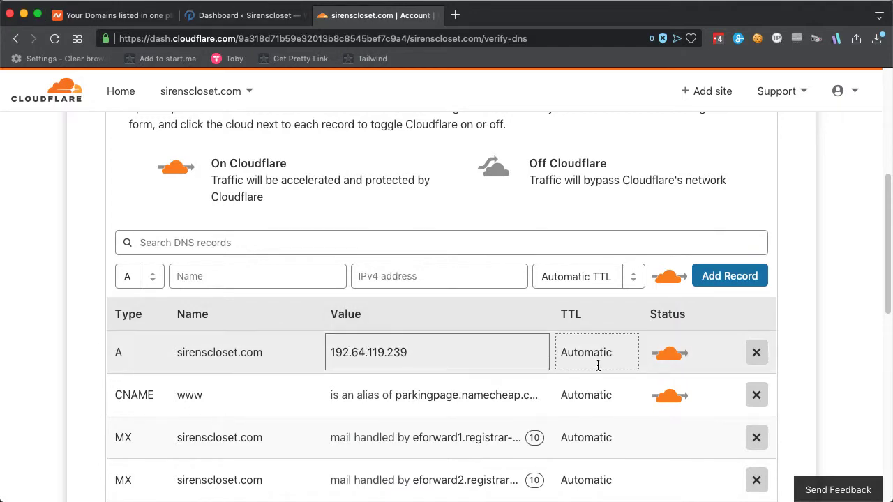
- Switch to the Pageable WordPress dashboard and copy the server IP address 64.91.226.62 from the Domain Mapping page
left_click(248, 18)
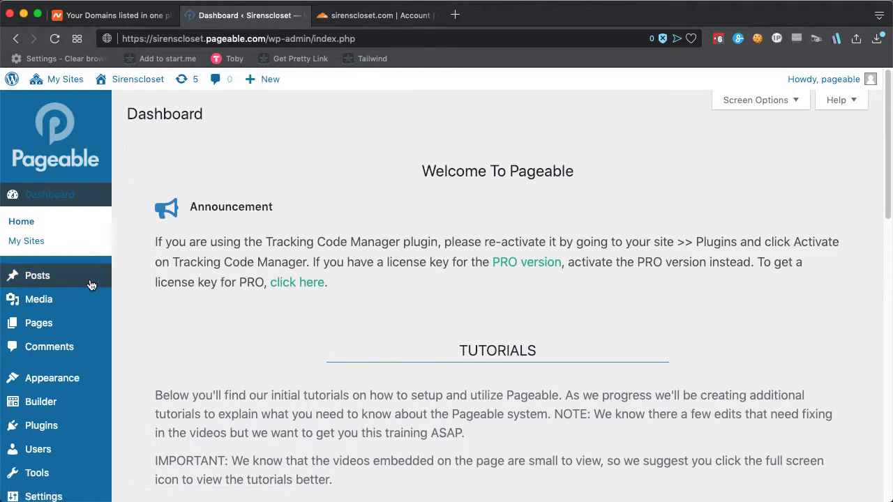
mouse_move(28, 470)
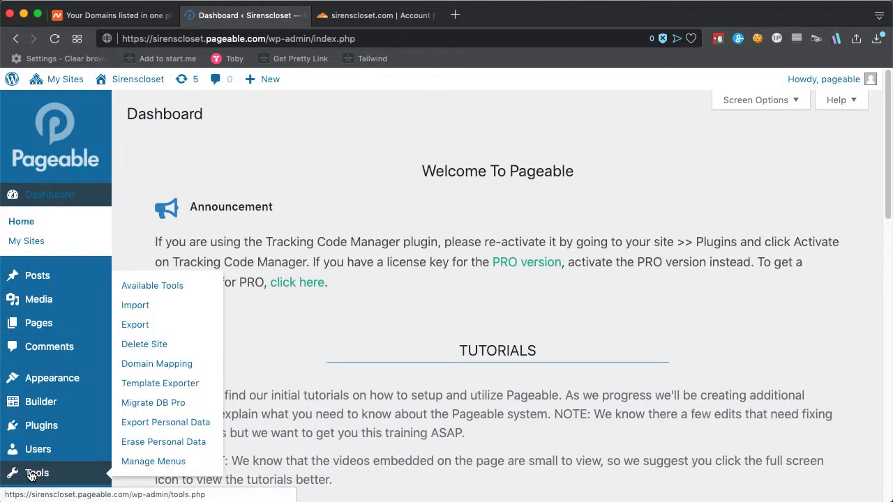
left_click(180, 364)
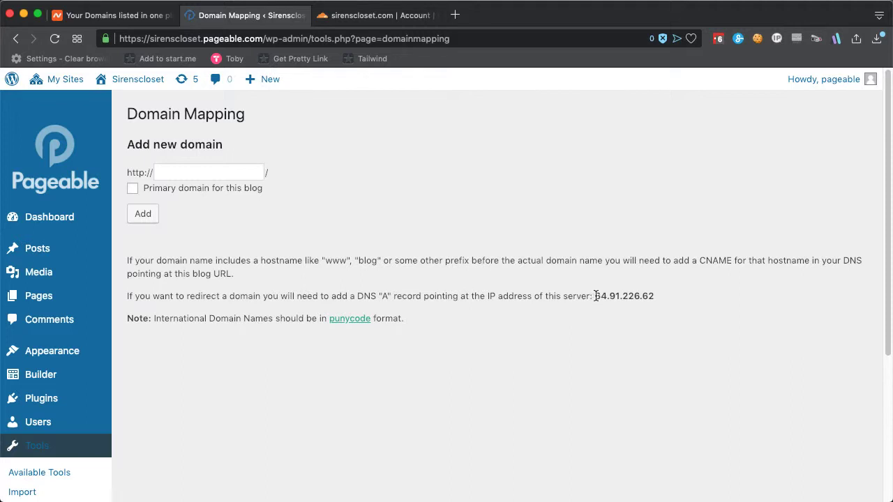
left_click_drag(594, 296, 653, 298)
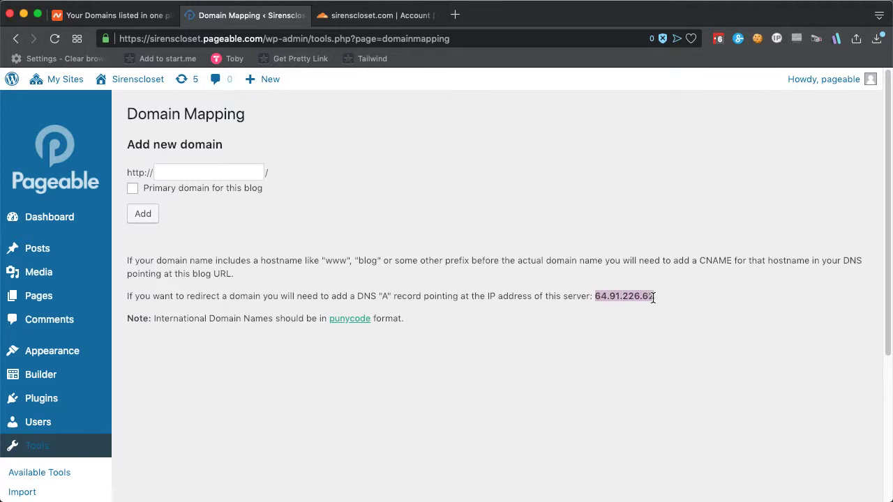
left_click(581, 274)
- Back in Cloudflare, point the sirenscloset.com A record to 64.91.226.62 and continue to the nameserver instructions
left_click(389, 15)
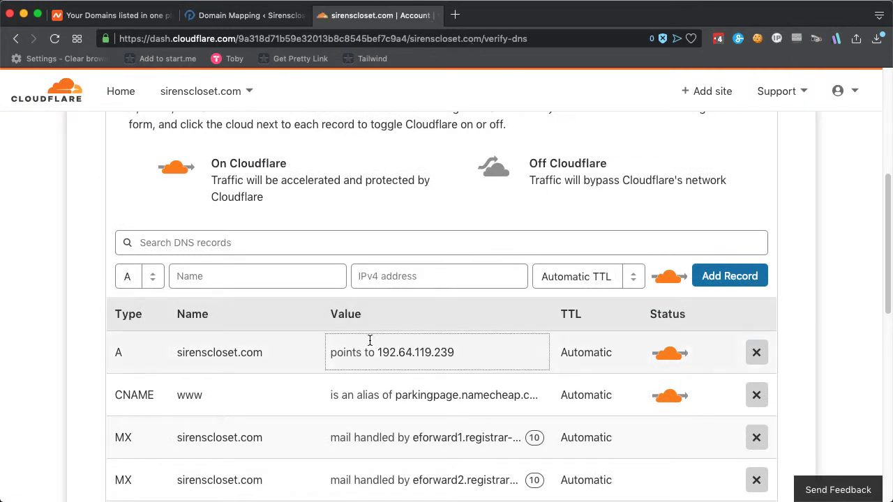
left_click(472, 352)
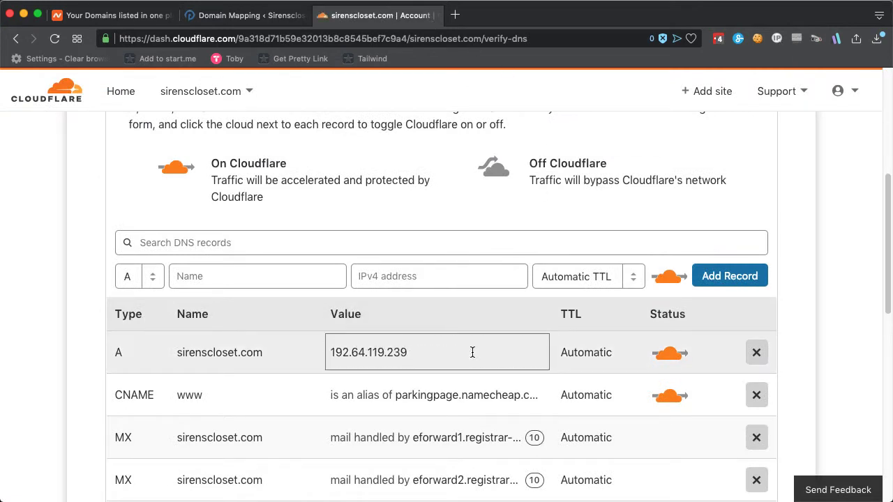
left_click_drag(472, 352, 274, 333)
key("BackSpace")
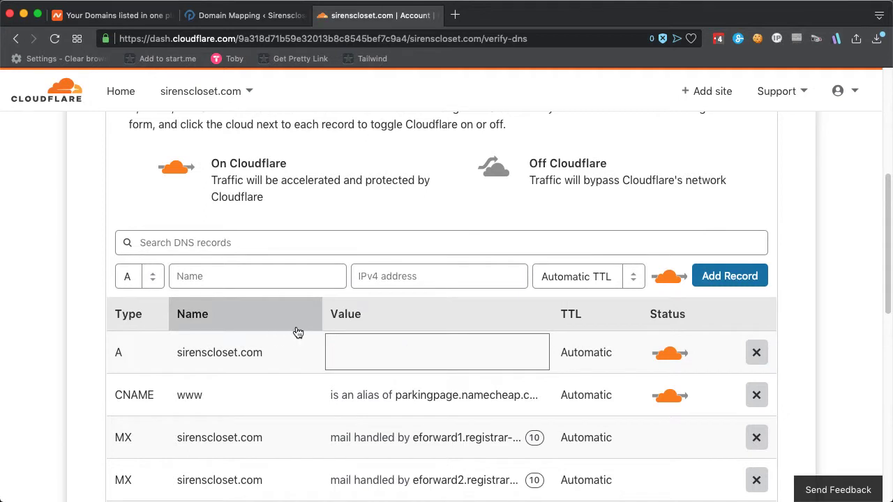
key("super+v")
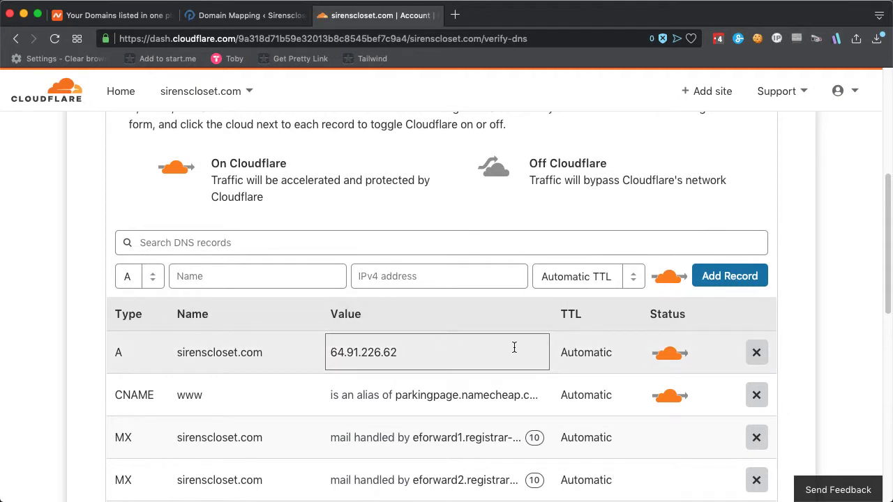
key("Return")
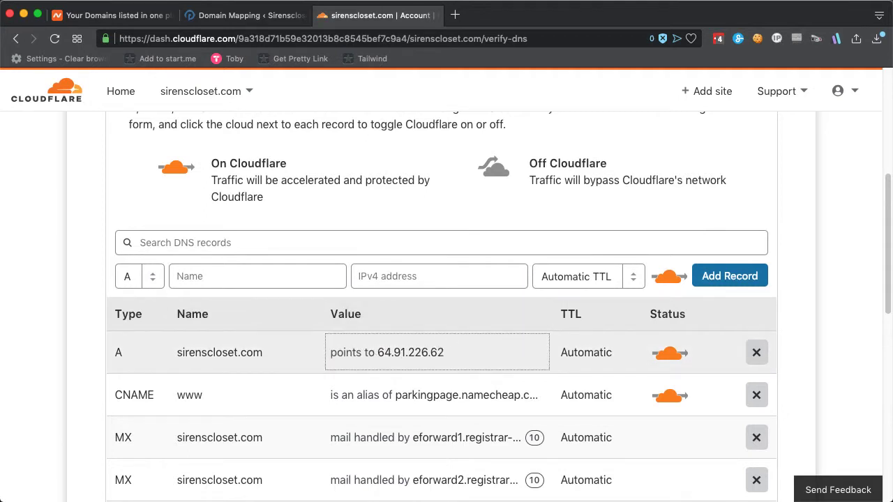
scroll(516, 347, "down", 5)
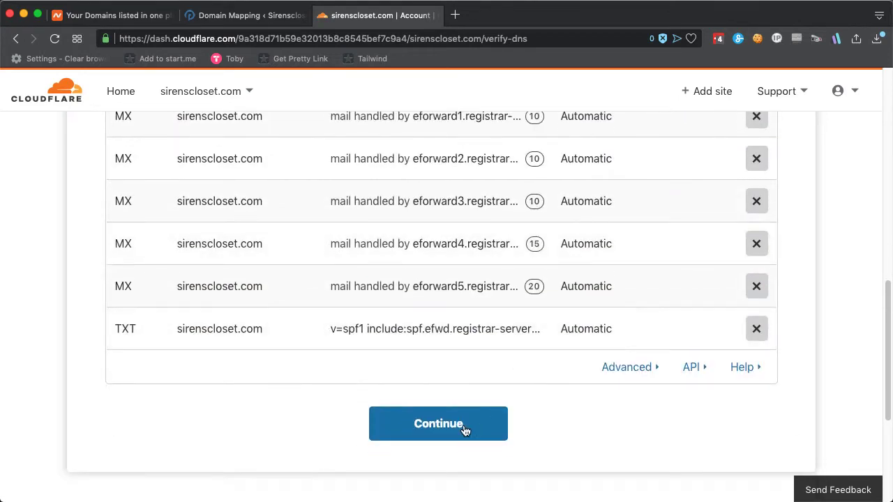
left_click(440, 430)
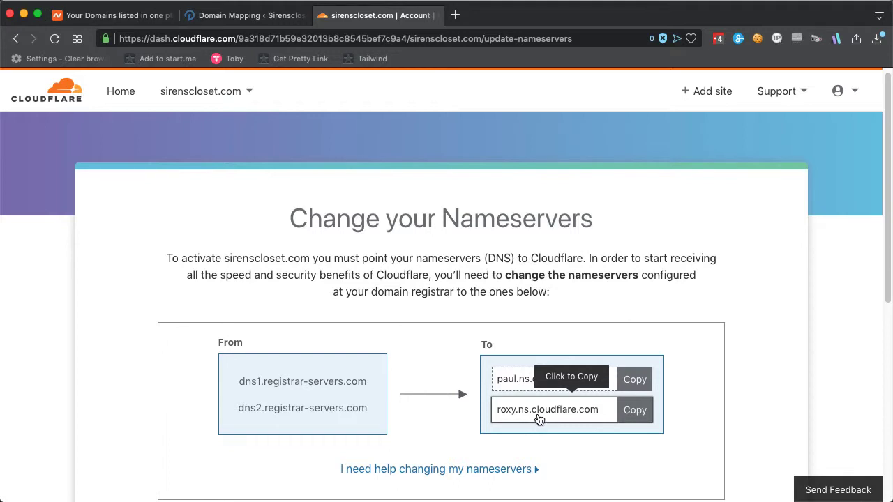
- Switch to Namecheap, open the management page of sirenscloset.com and set its nameservers option to Custom DNS
left_click(100, 17)
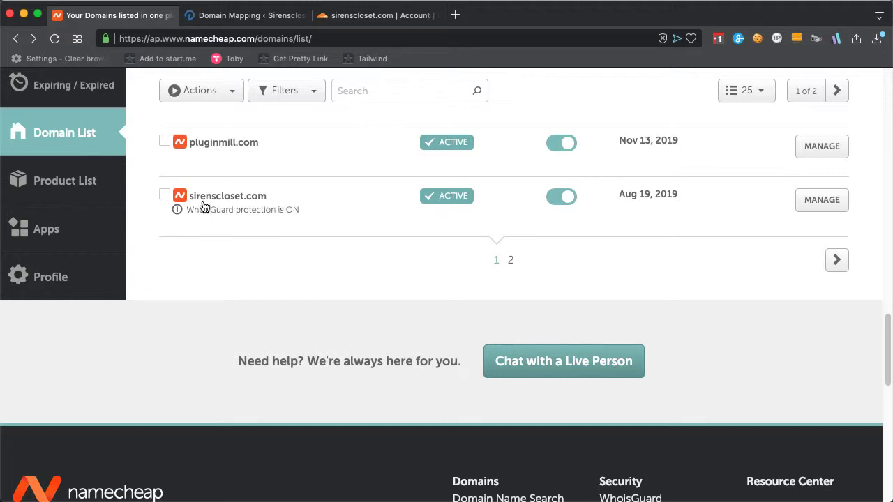
left_click(826, 202)
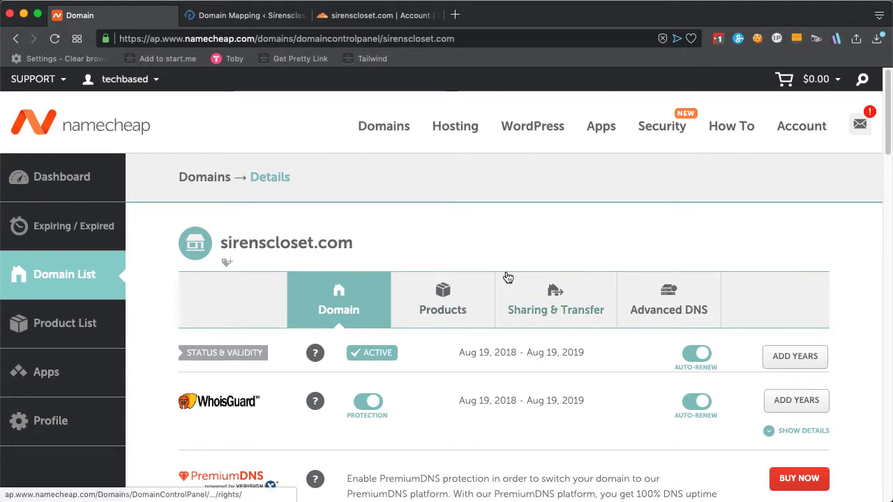
scroll(508, 276, "down", 1)
scroll(508, 276, "down", 5)
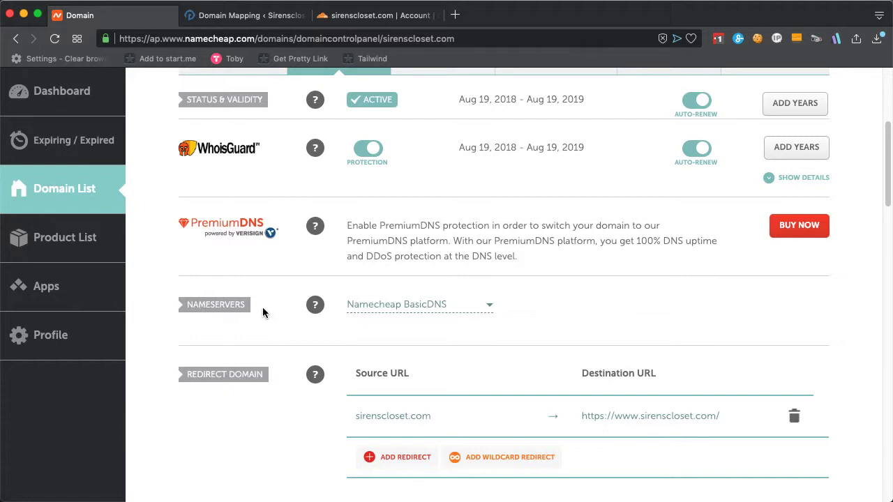
left_click(487, 310)
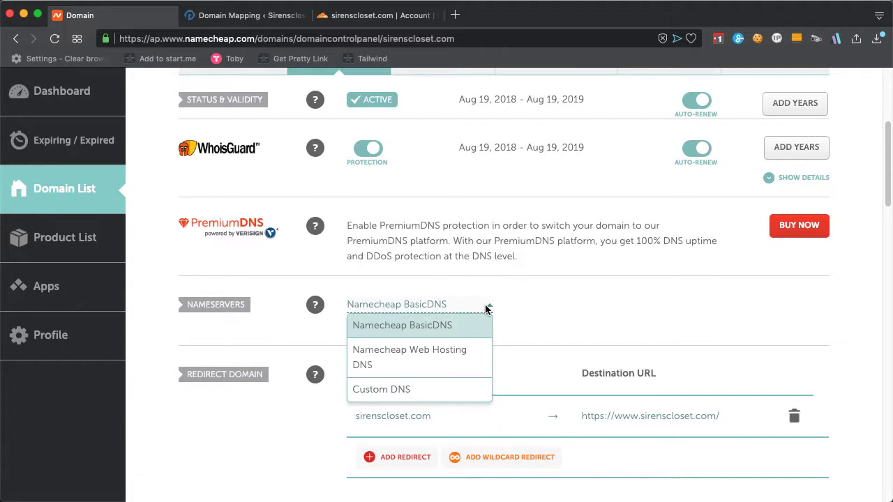
left_click(404, 392)
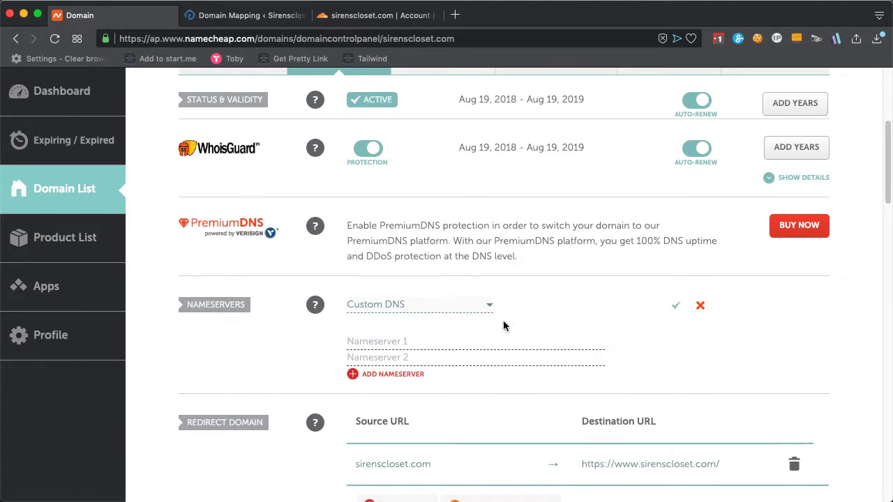
- Copy paul.ns.cloudflare.com from Cloudflare and enter it as Nameserver 1 in Namecheap
left_click(385, 15)
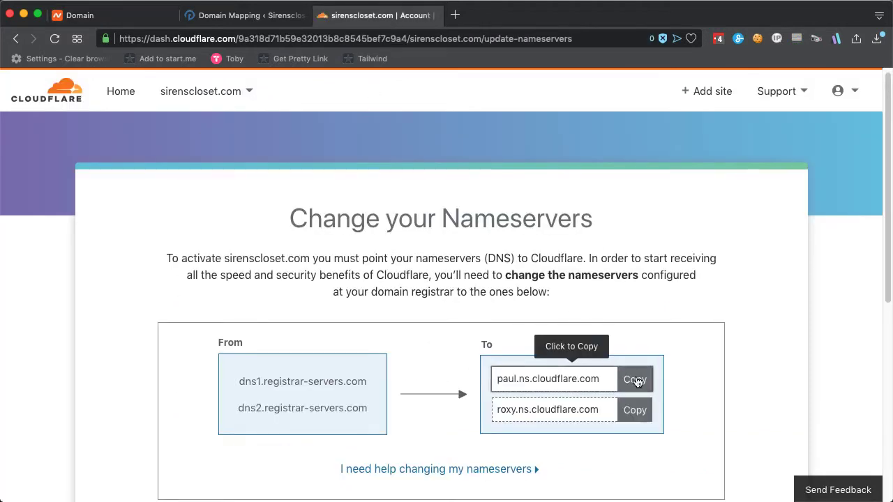
left_click(638, 384)
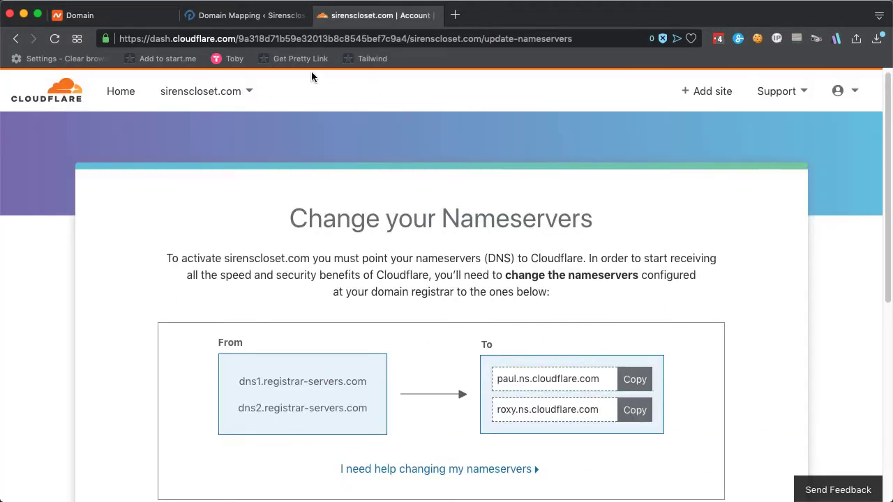
left_click(134, 20)
left_click(394, 343)
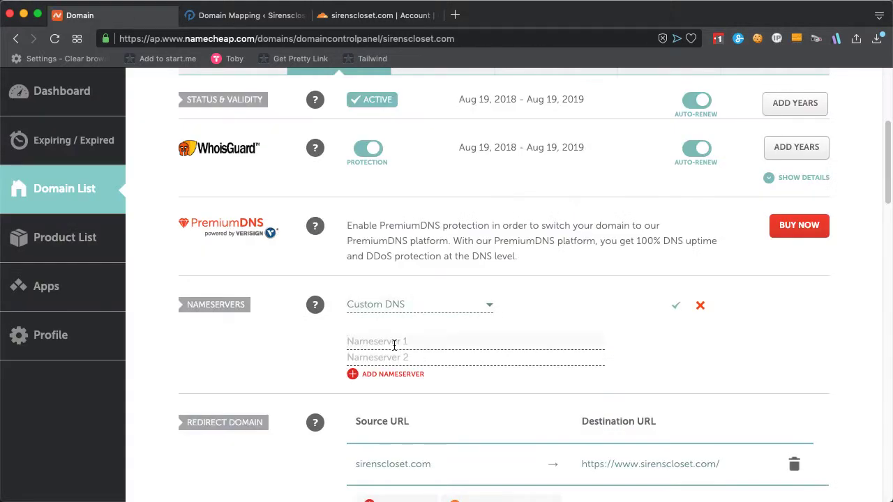
key("super+v")
- Copy roxy.ns.cloudflare.com from Cloudflare and enter it as Nameserver 2 in Namecheap
left_click(399, 21)
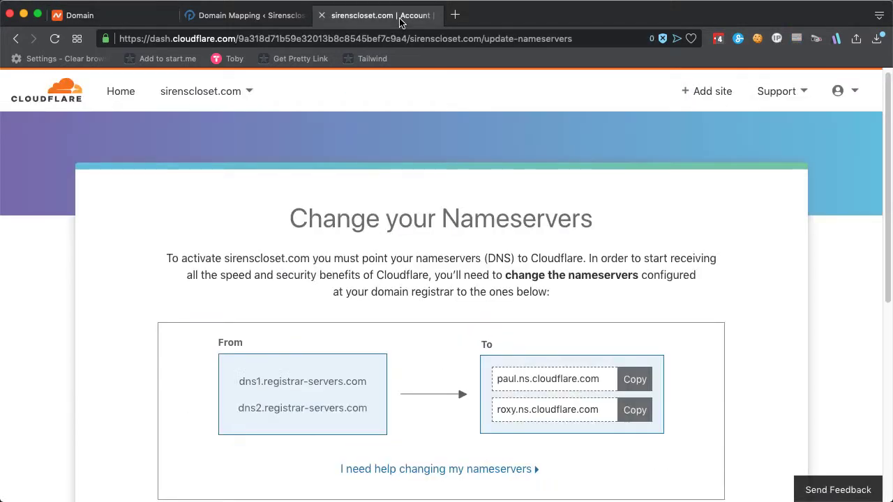
left_click(641, 415)
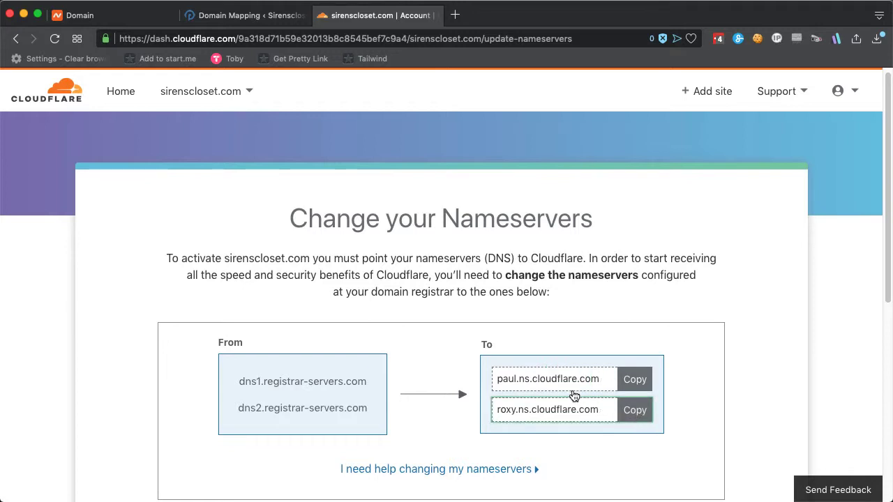
left_click(150, 16)
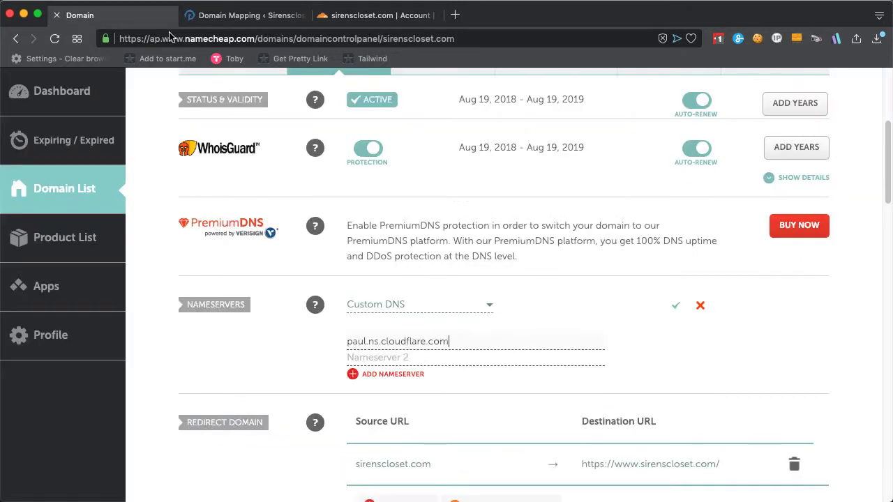
left_click(398, 358)
key("super+v")
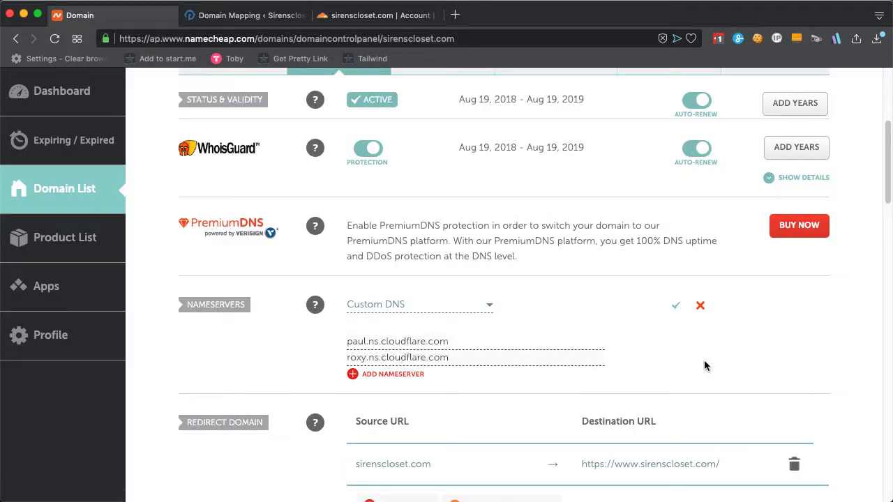
- Save the custom nameservers in Namecheap, then switch to Cloudflare and continue past the nameserver change instructions
left_click(675, 306)
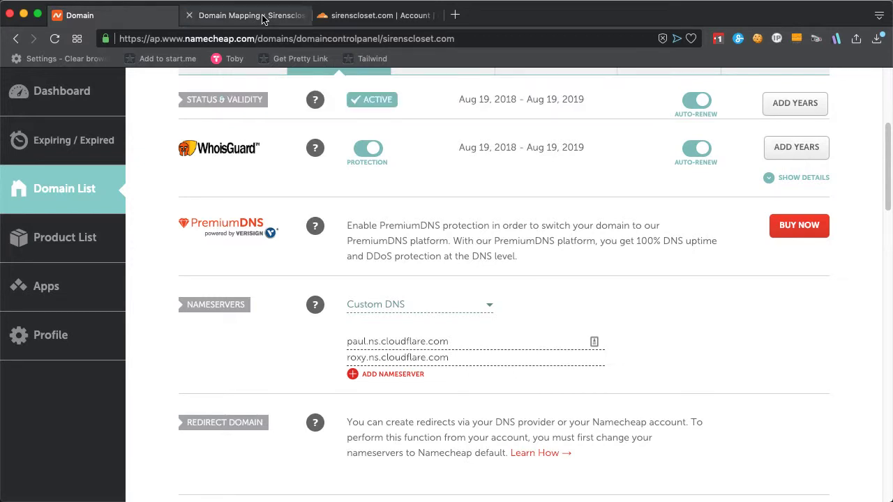
left_click(376, 16)
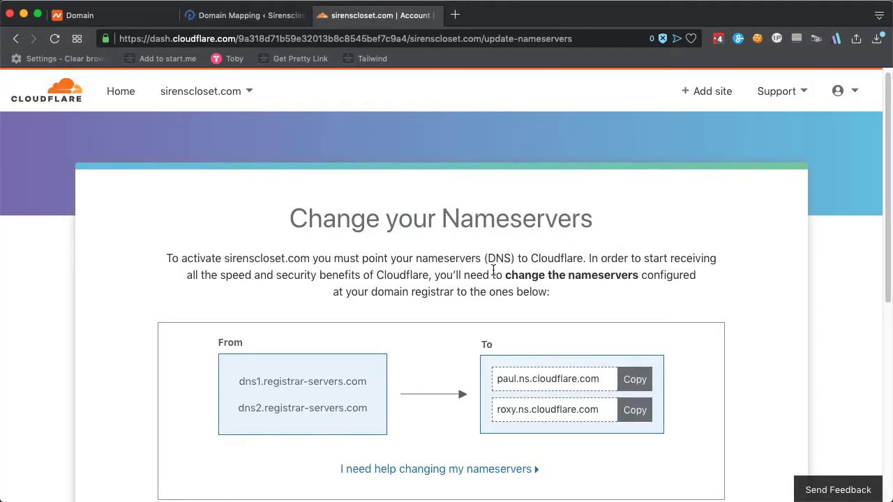
scroll(494, 269, "down", 4)
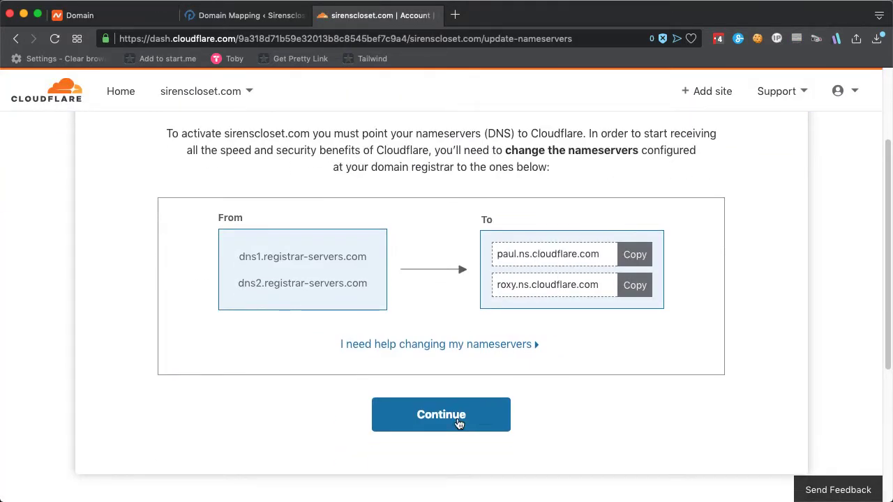
left_click(460, 422)
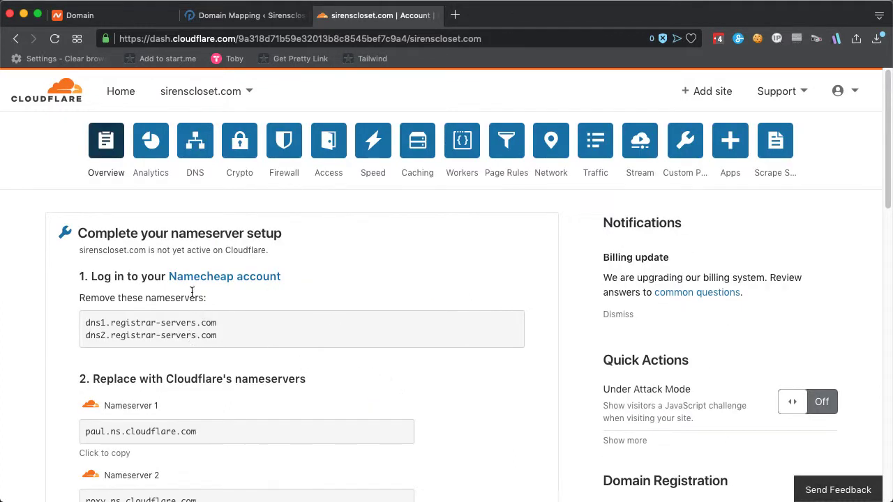
- Review the nameserver setup instructions on the sirenscloset.com overview, including the processing time and re-check option
scroll(249, 359, "down", 1)
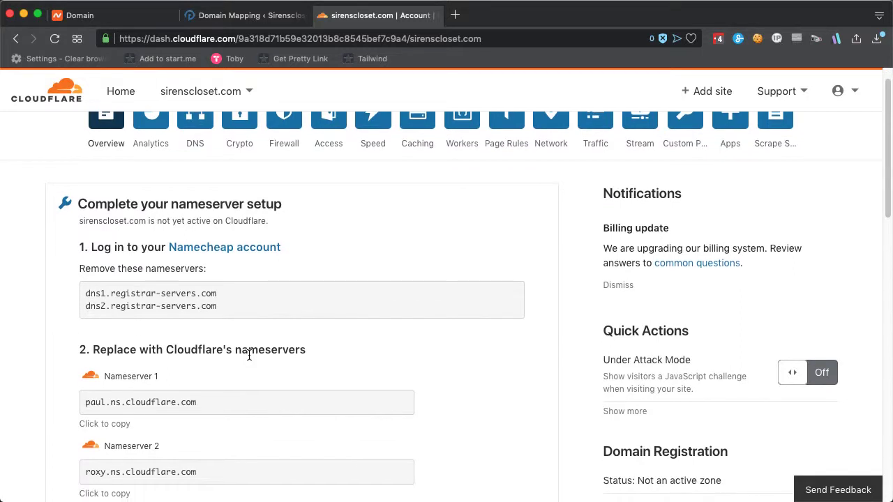
scroll(248, 356, "down", 2)
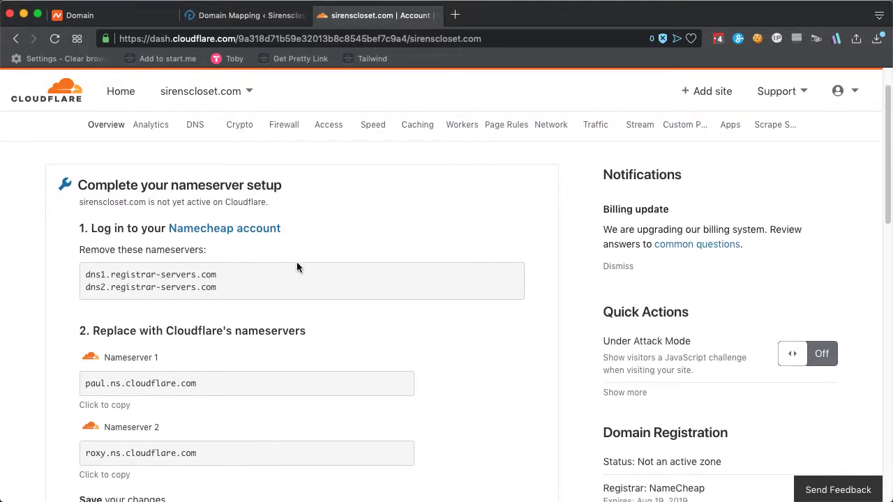
scroll(309, 359, "down", 5)
scroll(309, 359, "down", 4)
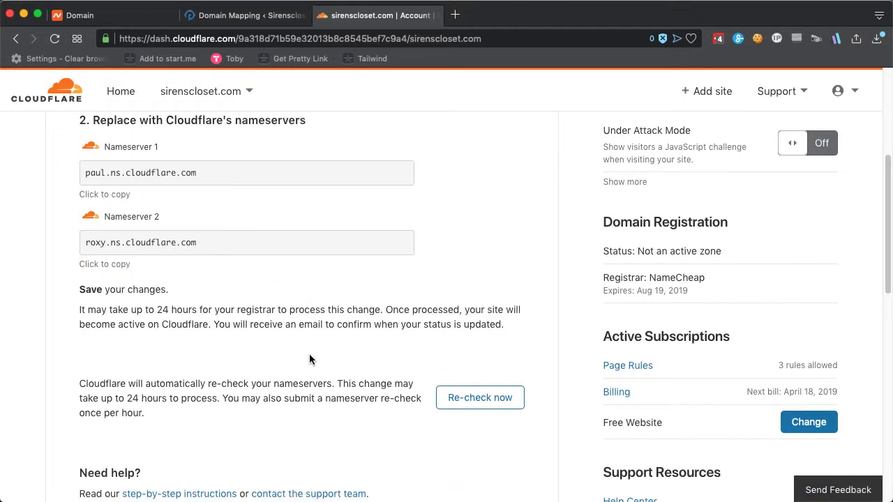
scroll(229, 224, "up", 7)
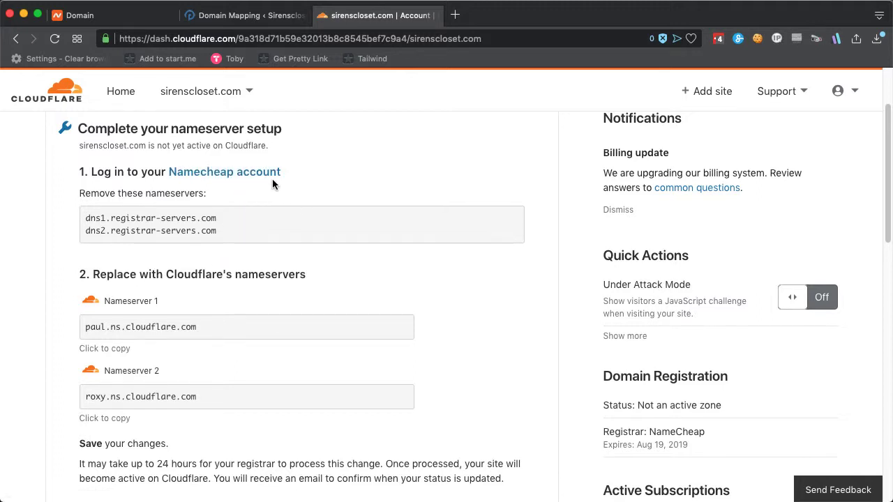
scroll(415, 221, "down", 3)
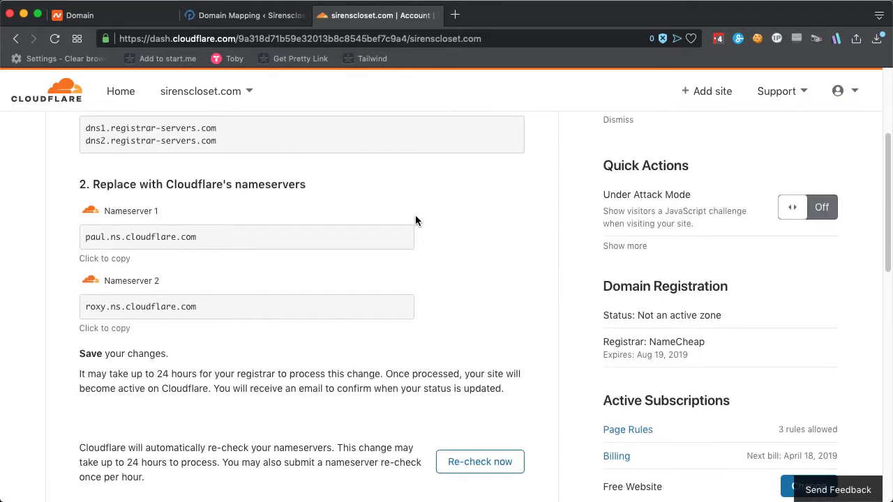
scroll(414, 220, "up", 6)
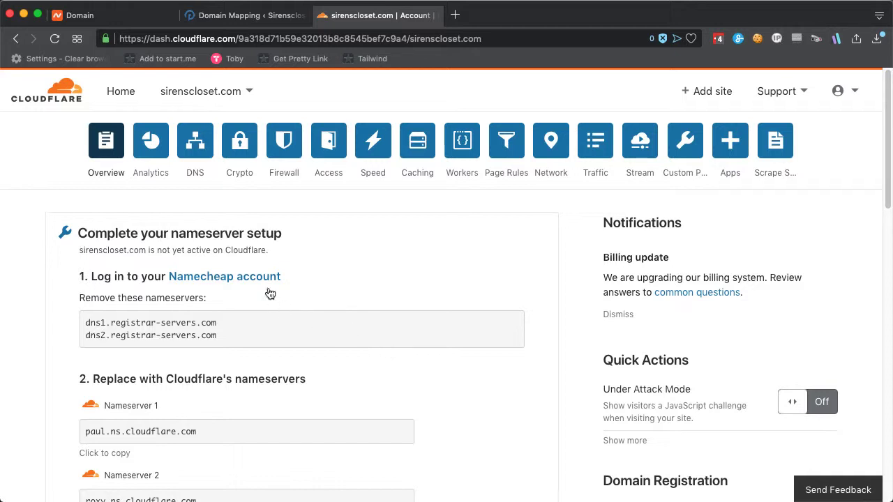
- Open the Crypto settings of sirenscloset.com and choose Full as the SSL mode
left_click(239, 144)
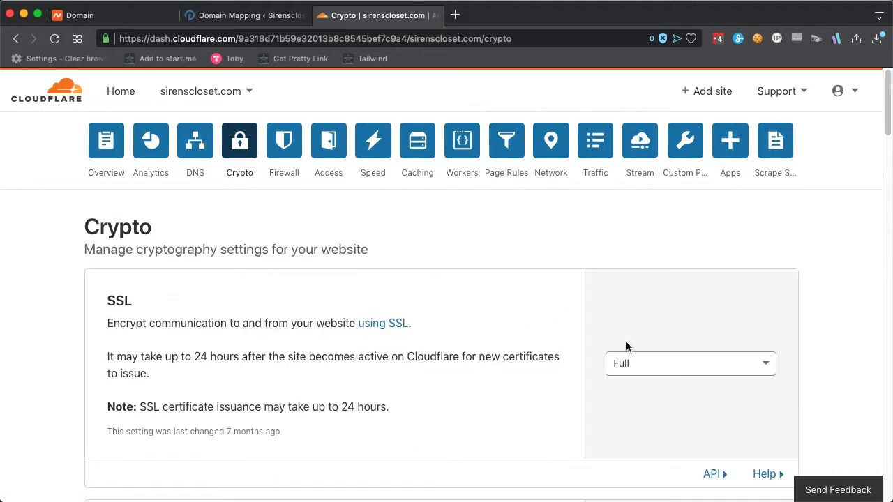
left_click(674, 368)
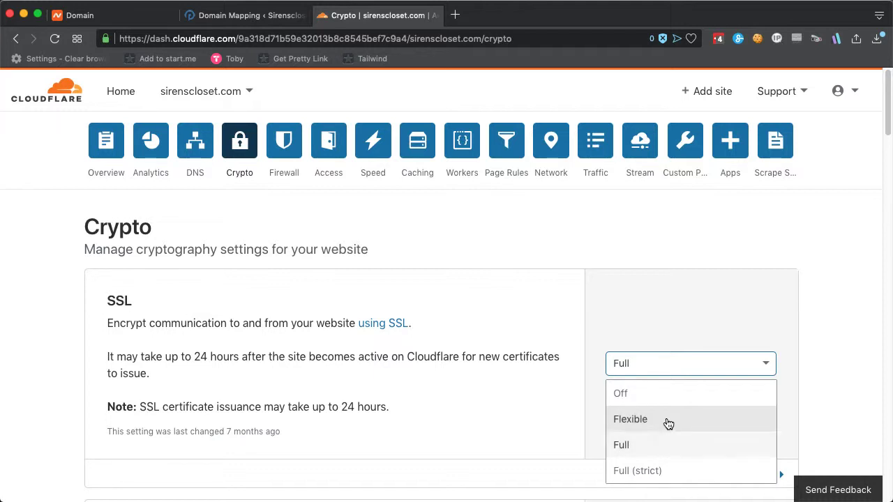
left_click(649, 447)
- Check the certificate sections and the Always Use HTTPS setting in the Crypto settings
scroll(516, 401, "down", 3)
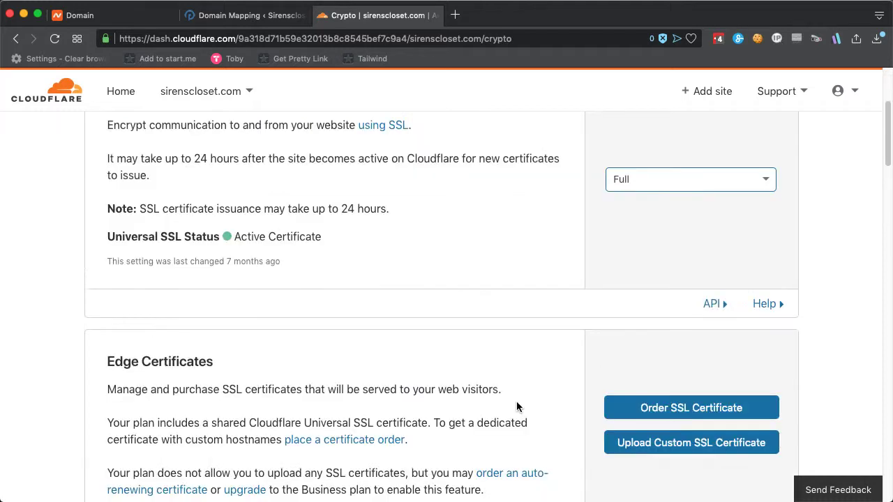
scroll(516, 401, "down", 2)
scroll(516, 406, "down", 10)
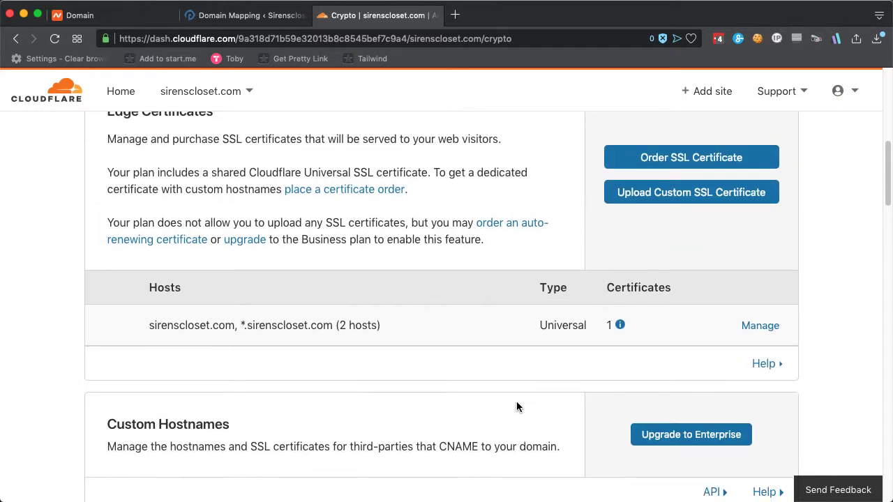
scroll(517, 402, "down", 2)
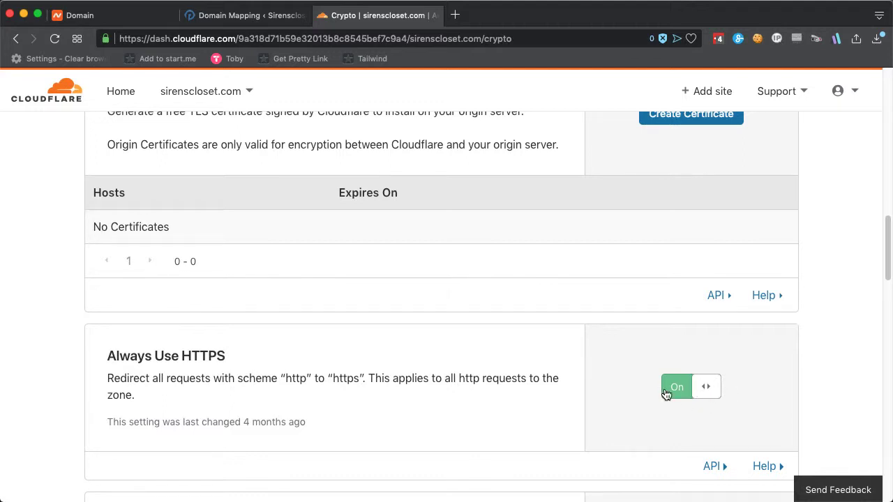
scroll(466, 276, "up", 15)
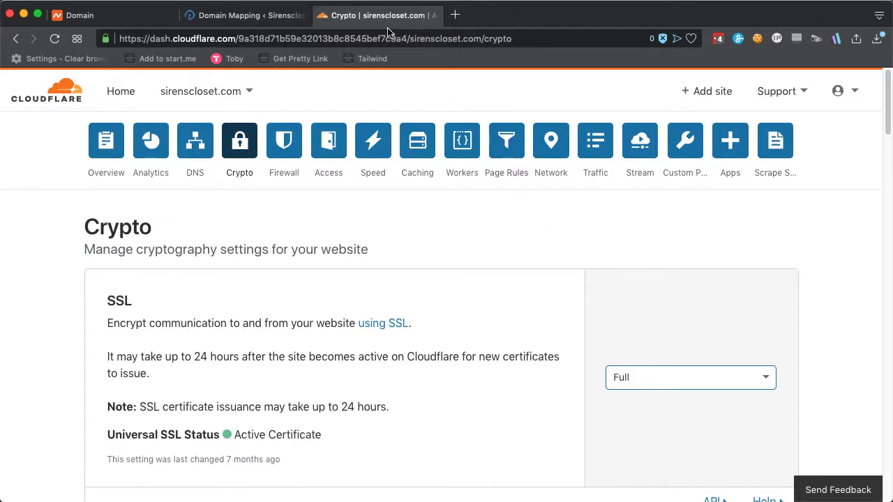
- Switch to the Pageable site's Domain Mapping page and add sirenscloset.com as the primary domain for this blog
left_click(267, 17)
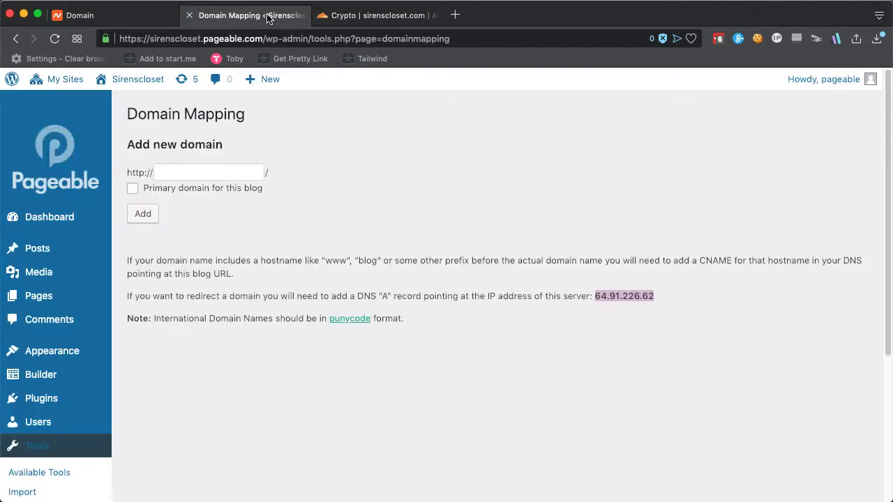
left_click(201, 173)
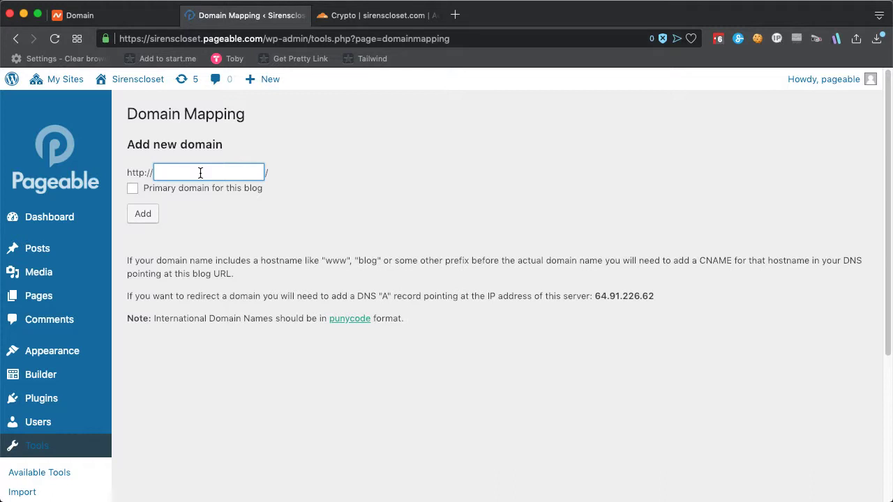
type("sirenscloset")
type(".com")
scroll(94, 459, "down", 1)
scroll(97, 453, "down", 5)
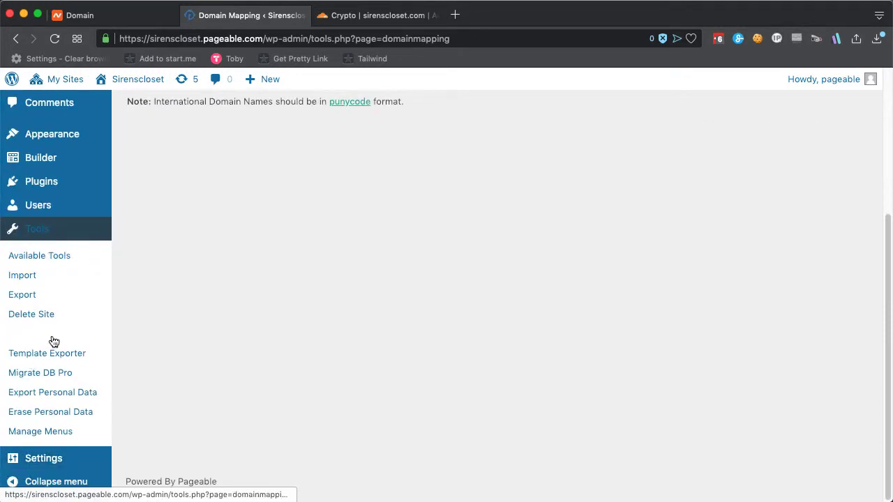
scroll(298, 325, "up", 2)
scroll(297, 326, "up", 3)
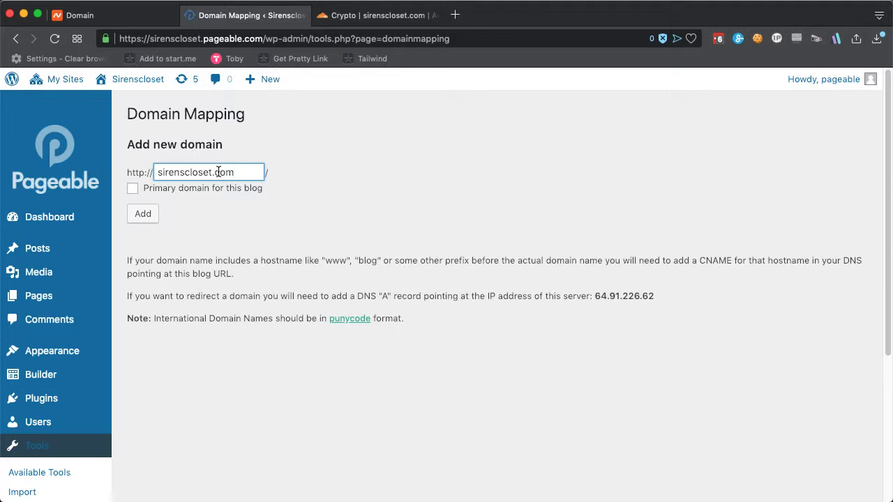
left_click(131, 191)
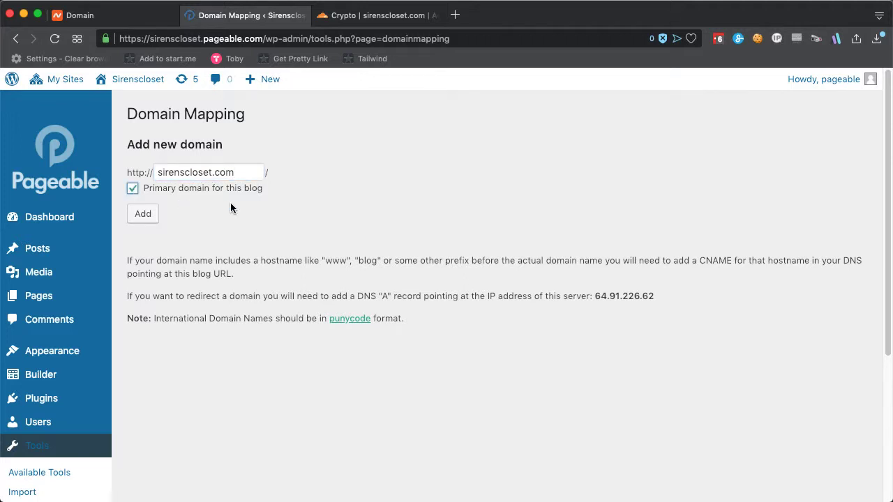
left_click(143, 214)
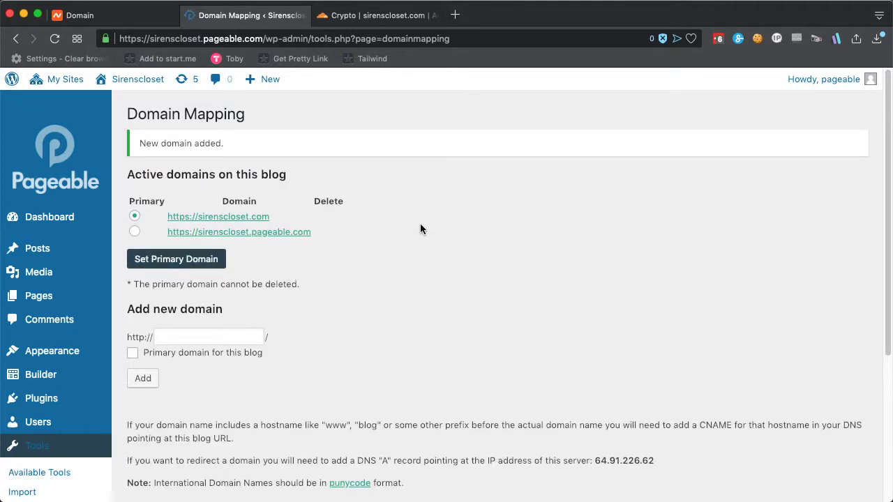